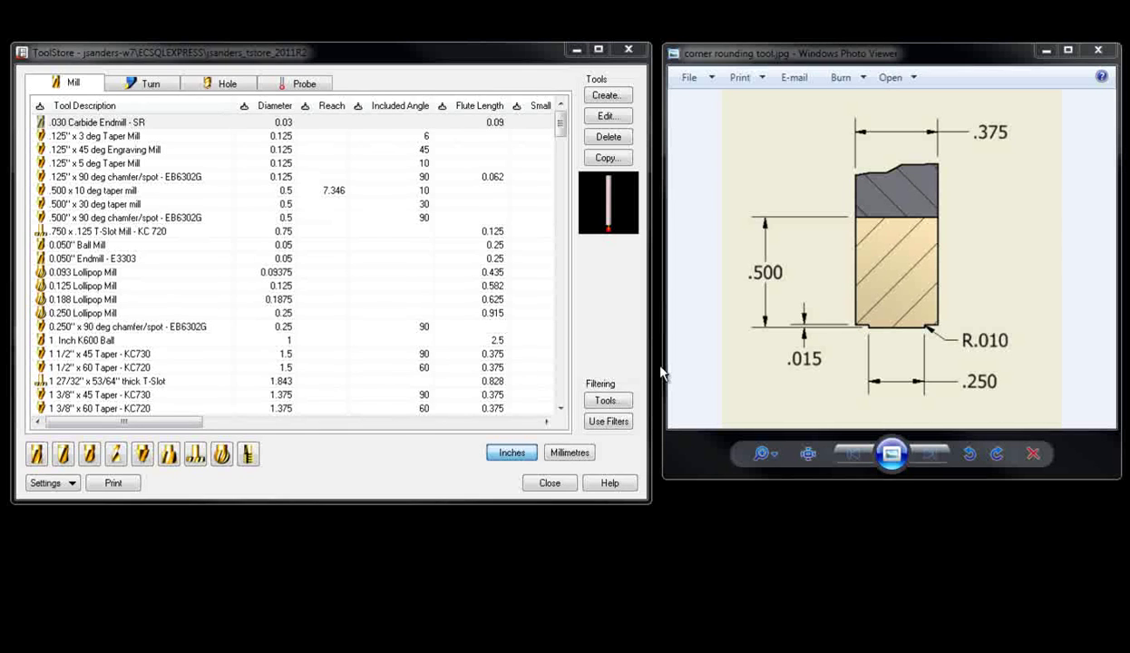
- Create a mill tool with description and comment 'Corner Round - 0.010' and slot drill type
click(607, 96)
text(Corner Round)
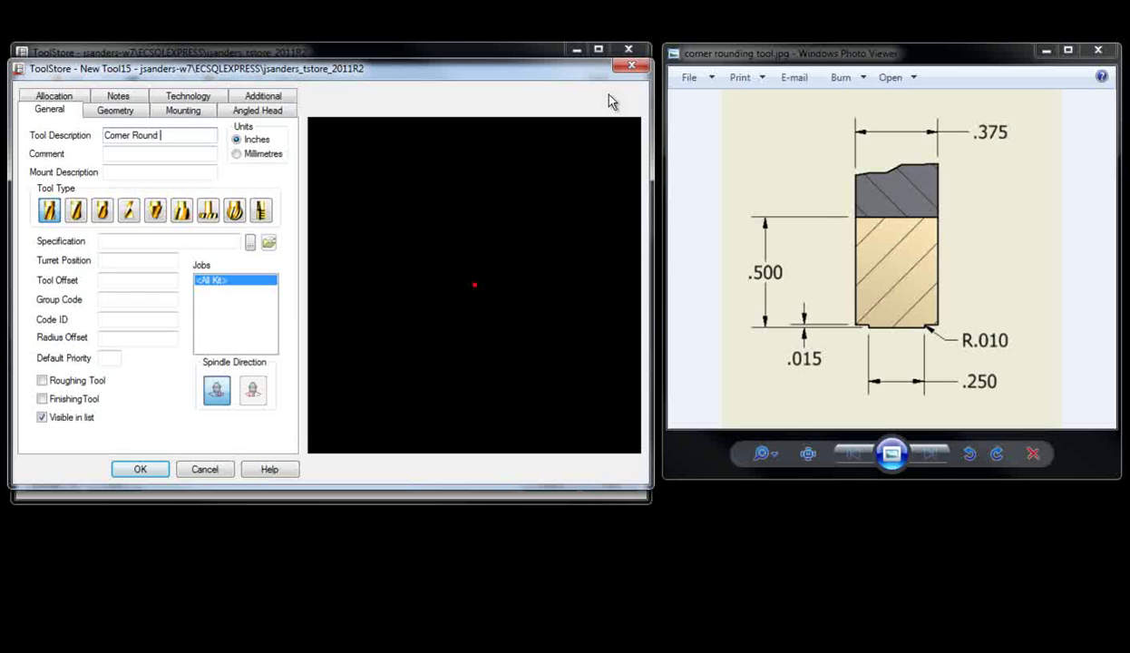
text( - 0.010)
drag(210, 136, 90, 135)
right_click(123, 136)
click(148, 193)
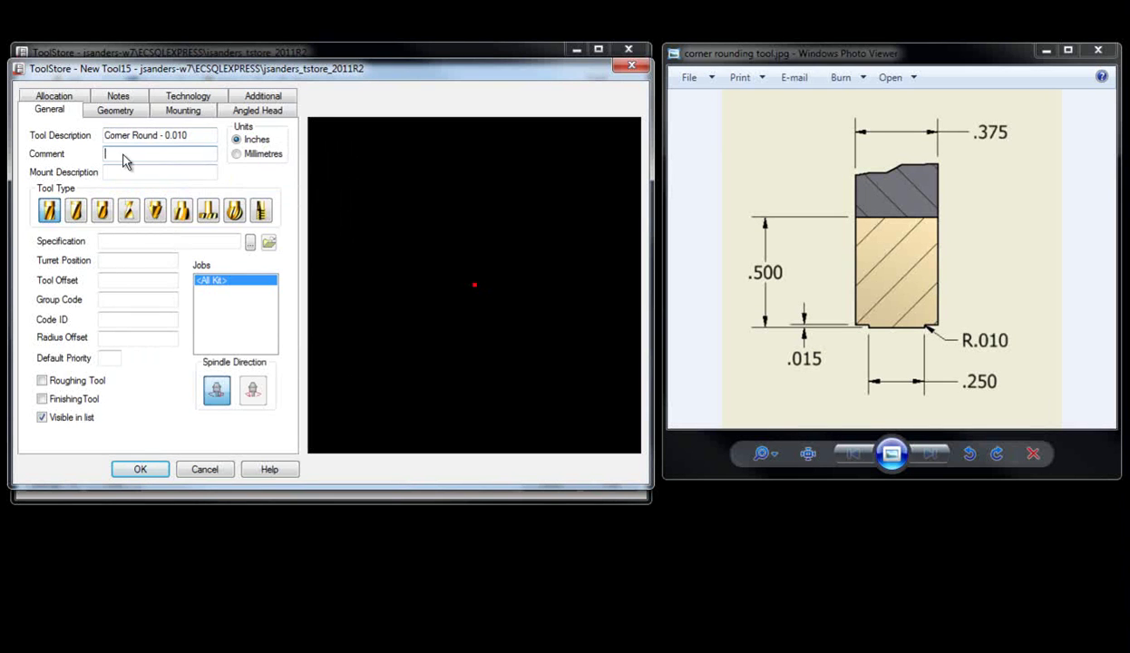
right_click(124, 155)
click(161, 226)
click(130, 214)
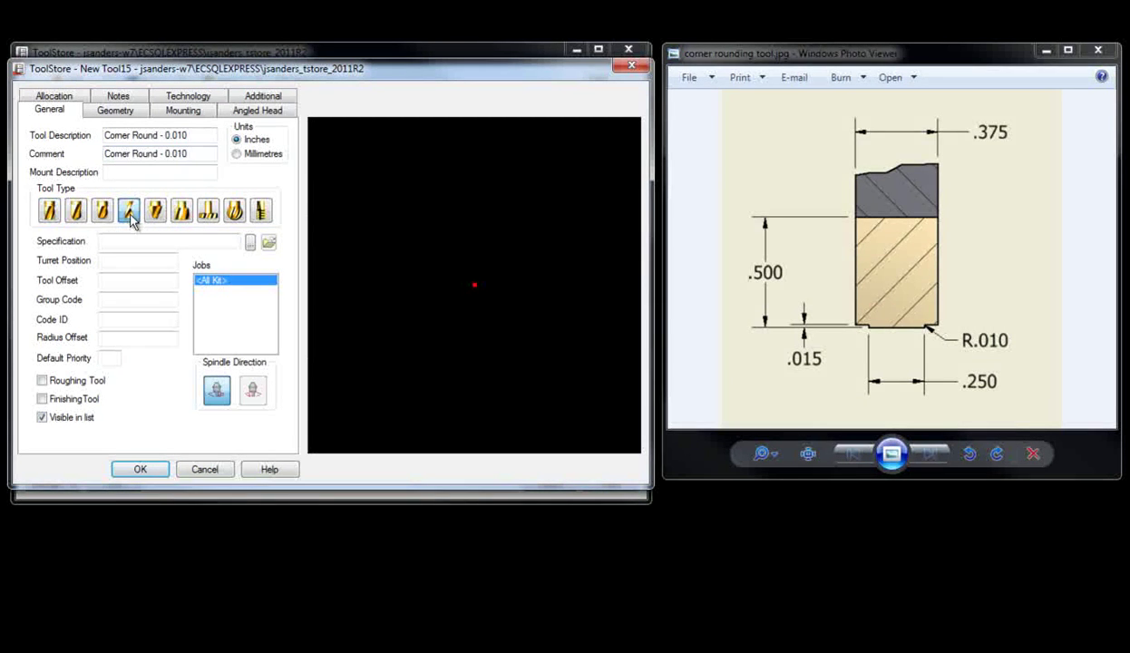
- On the Geometry tab, set diameter 0.250, flute length 0.5 and 4 flutes
click(104, 110)
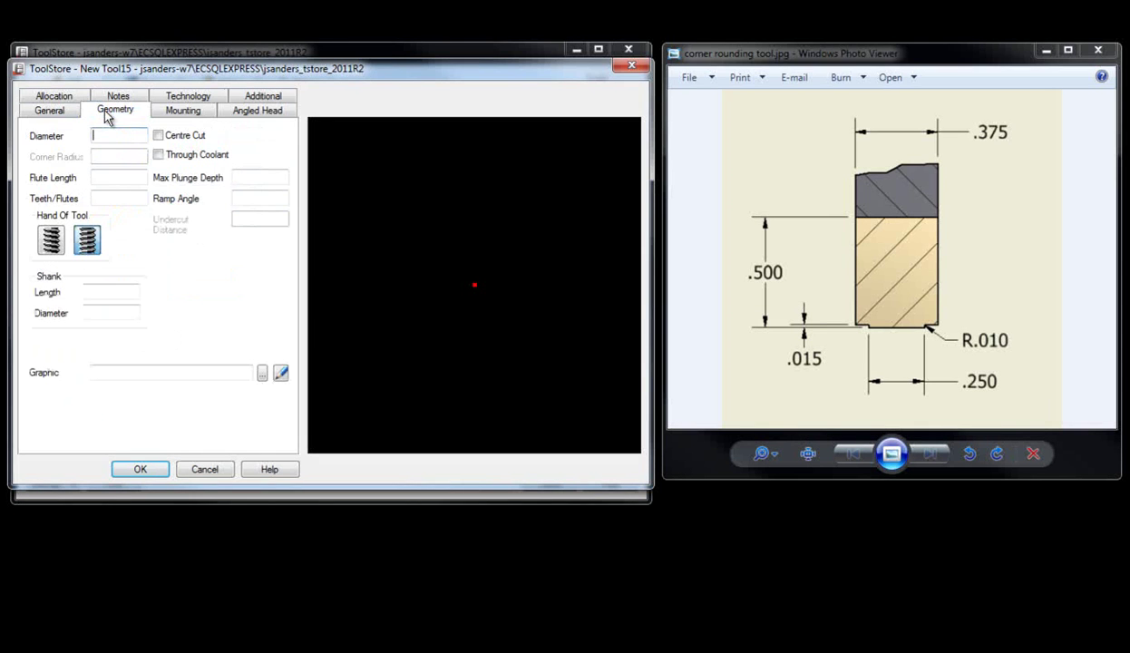
click(108, 134)
text(0.250)
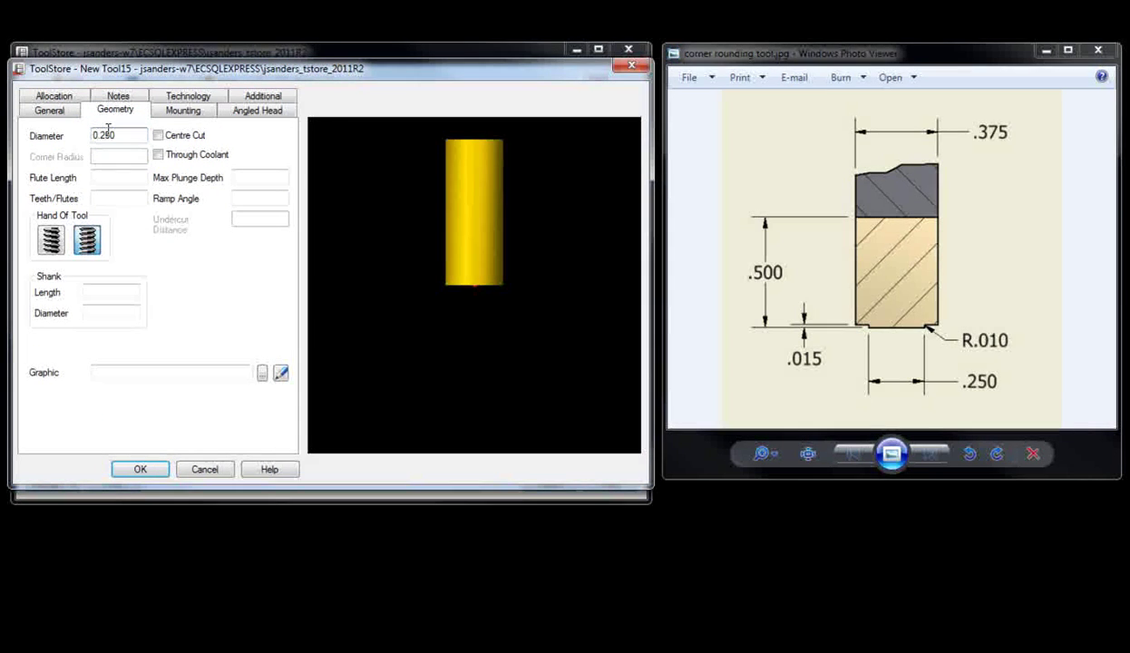
key(Tab)
text(0.5)
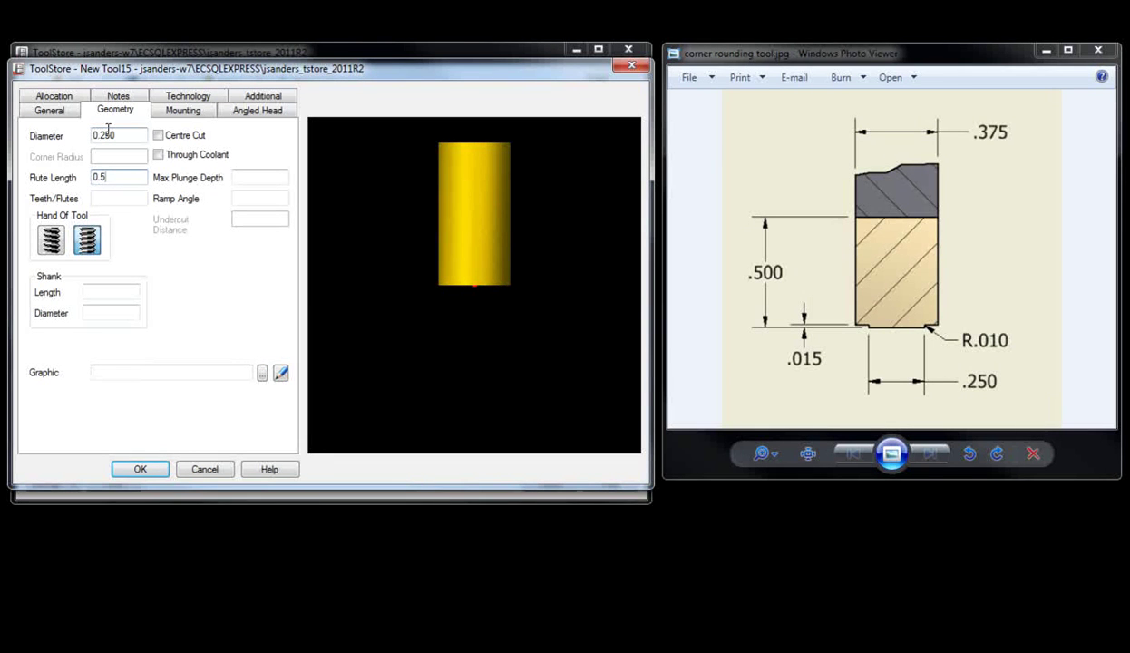
click(103, 196)
text(4)
- Set shank length 2 and shank diameter 0.375
click(114, 290)
text(2)
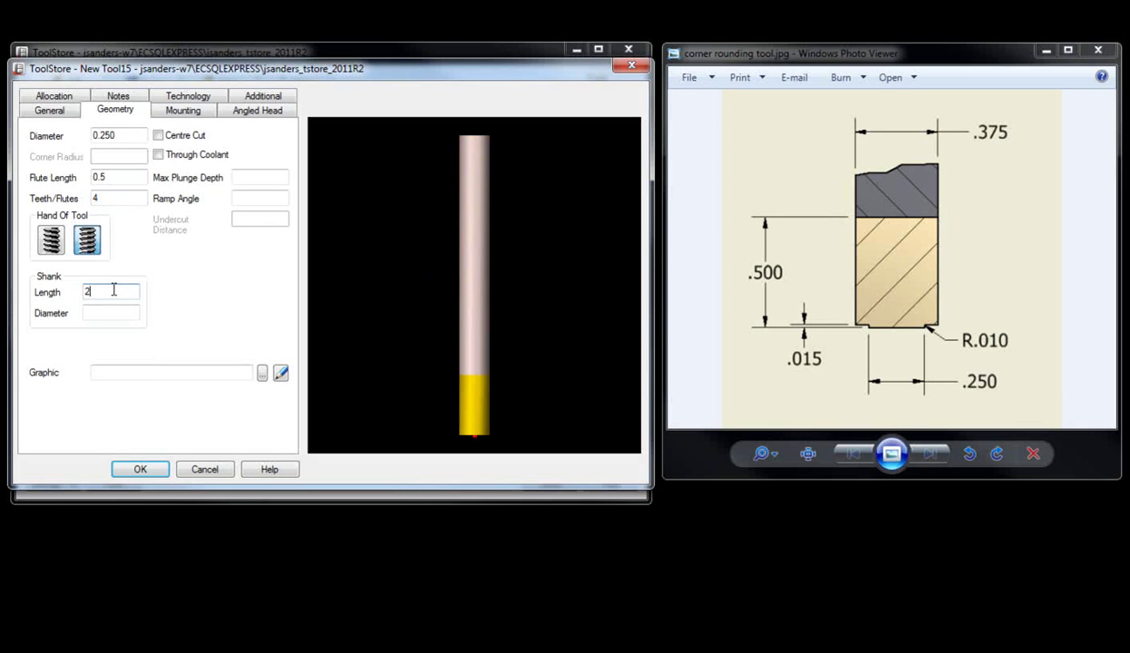
text(0.375)
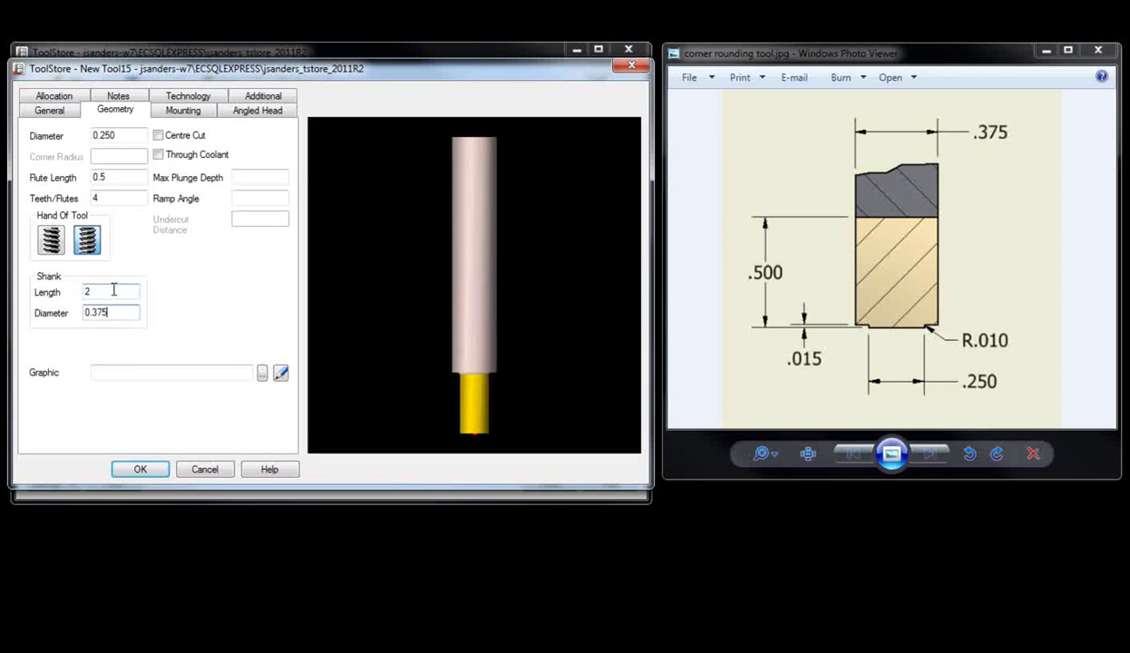
mouse_move(424, 330)
mouse_down()
mouse_move(476, 300)
mouse_move(481, 273)
mouse_move(396, 315)
mouse_up()
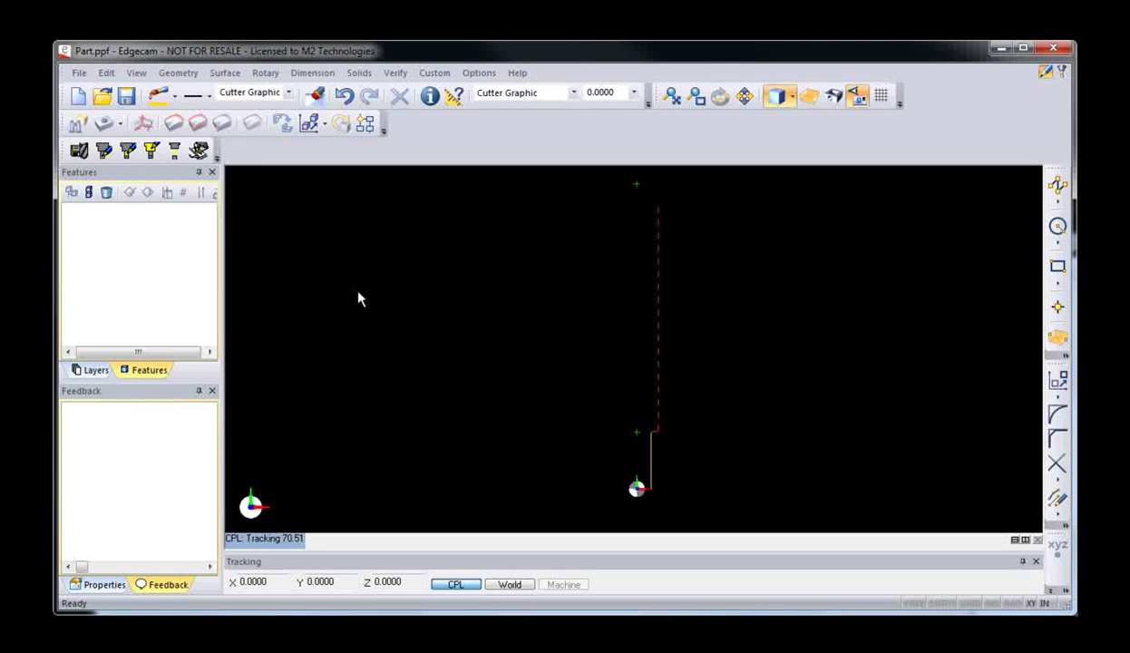
- Near the origin, draw a line from X0.25/2 Y0.015 to X0.375/2, then up to Y1
click(696, 95)
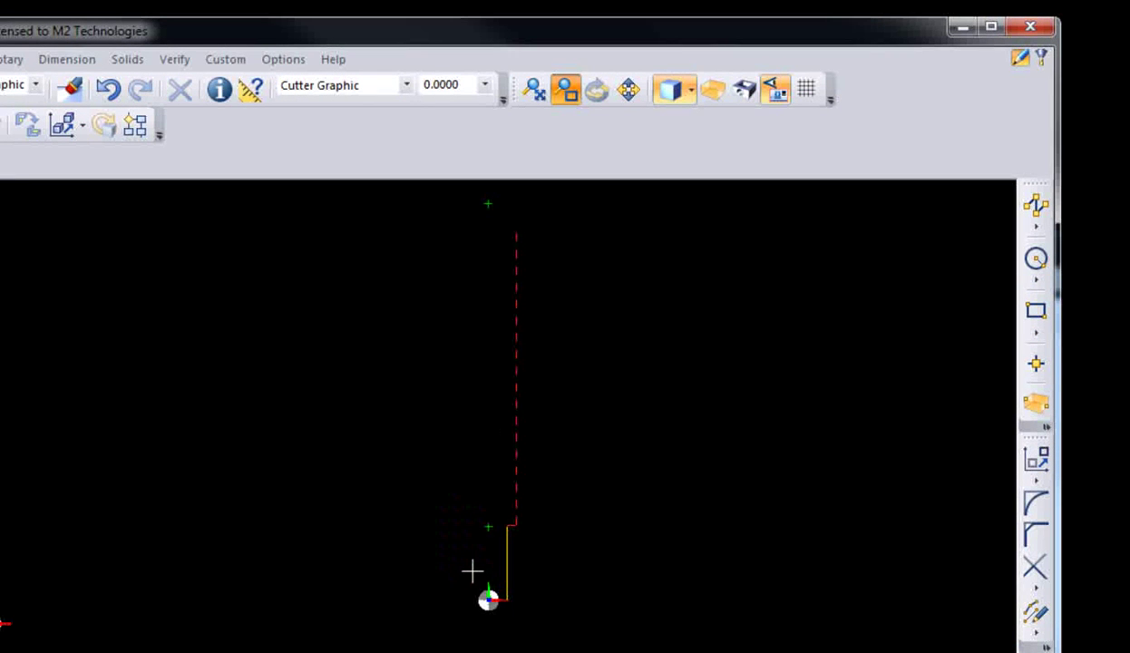
drag(472, 572, 535, 614)
click(535, 614)
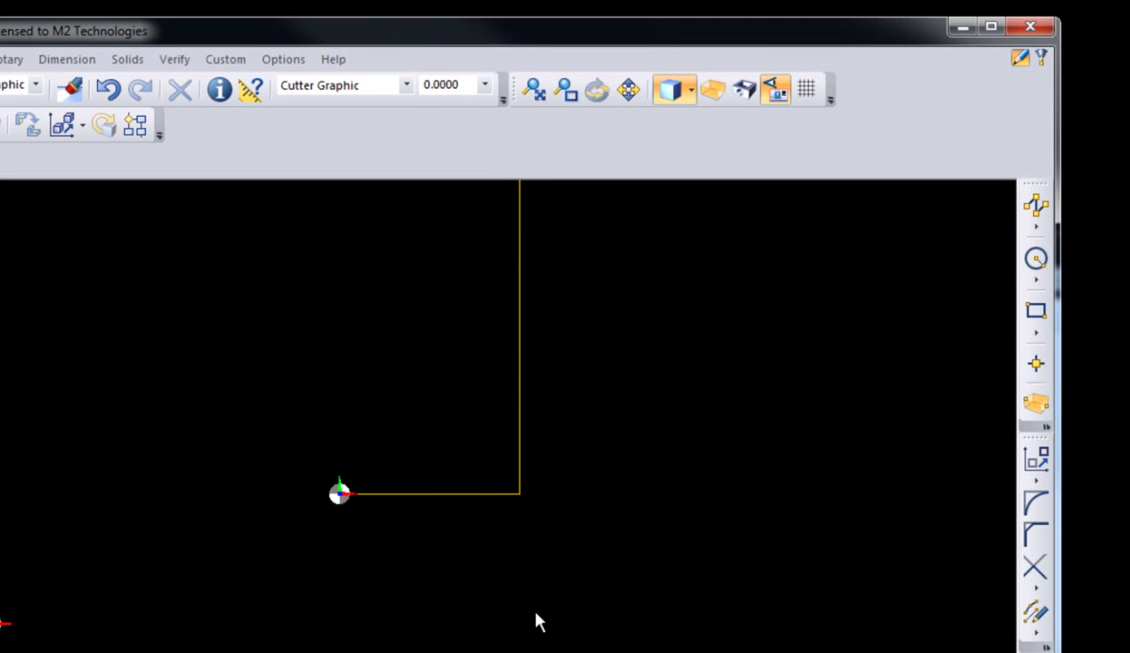
click(1036, 206)
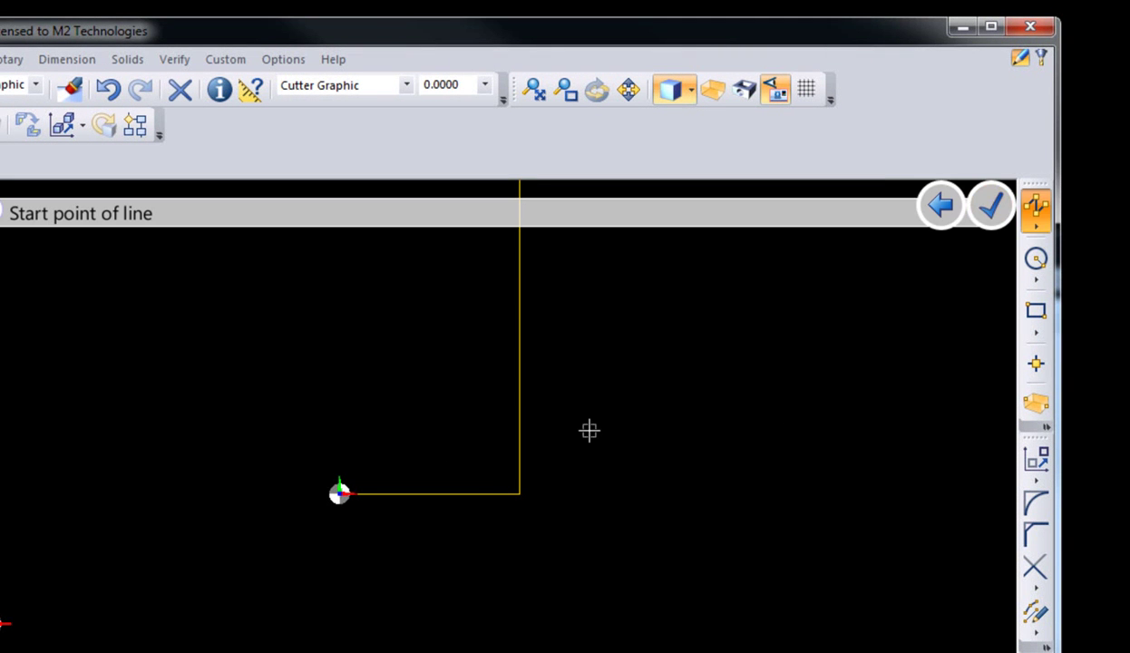
text(X0.25/2y0.015)
key(Return)
text(x0.375/2)
key(Return)
text(y1)
key(Return)
key(Escape)
- Trim the two lines and round their step corner with a 0.01 radius
click(1036, 566)
click(519, 467)
click(563, 470)
click(1035, 501)
double_click(131, 200)
text(0.01)
key(Return)
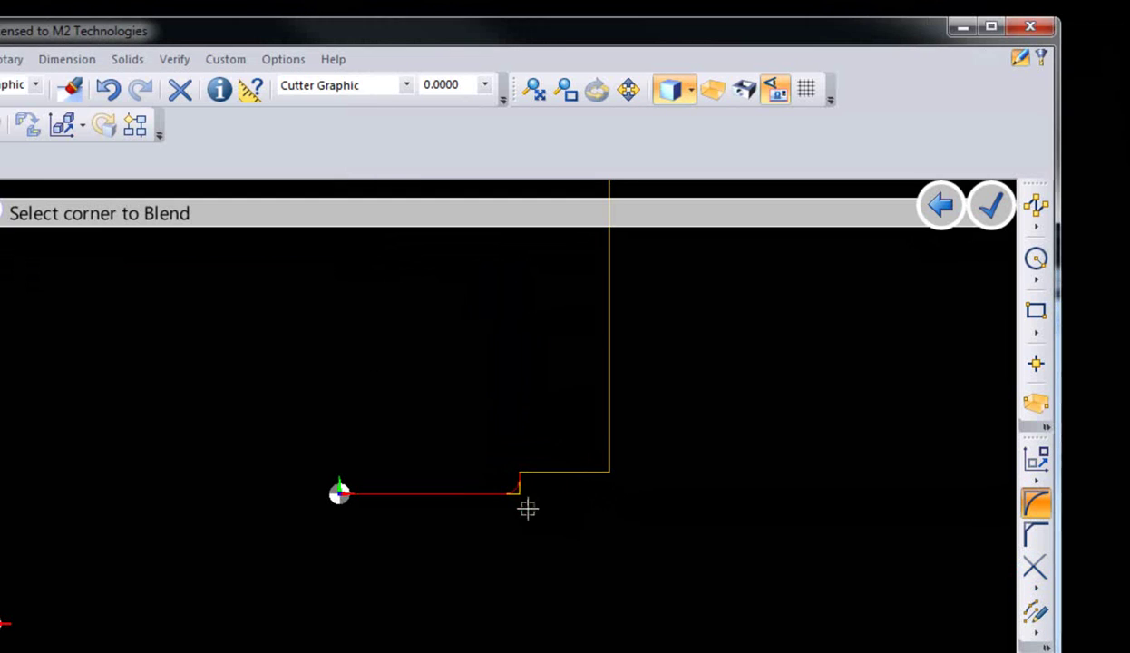
click(525, 482)
key(Escape)
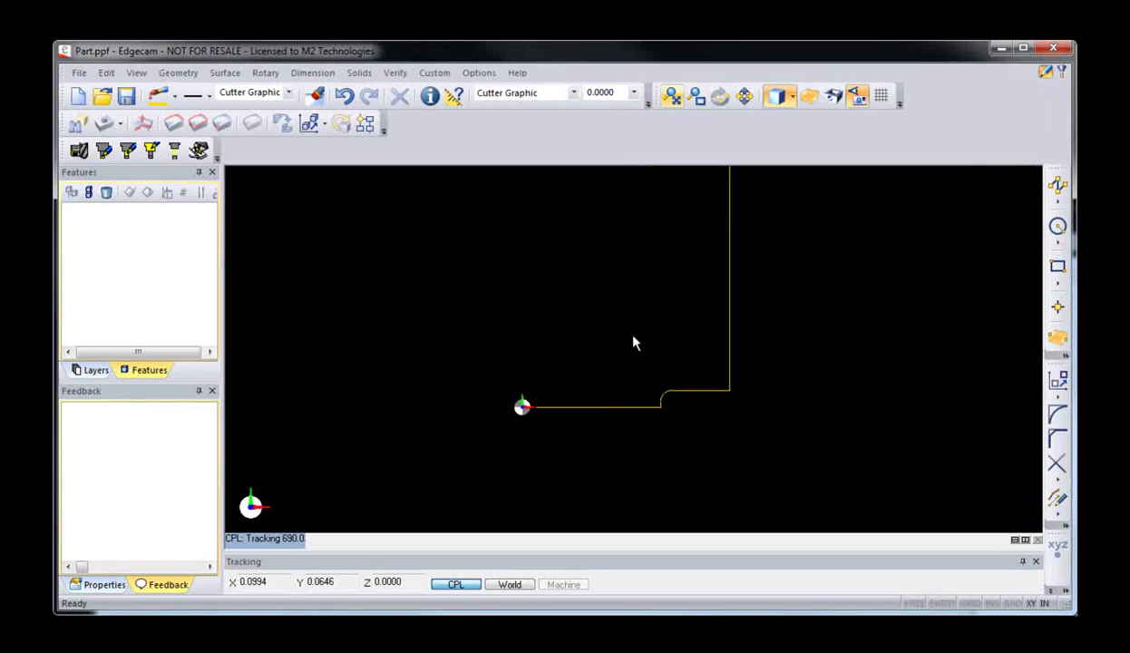
- Assign the short line by the origin as the cutter graphic
drag(633, 337, 565, 312)
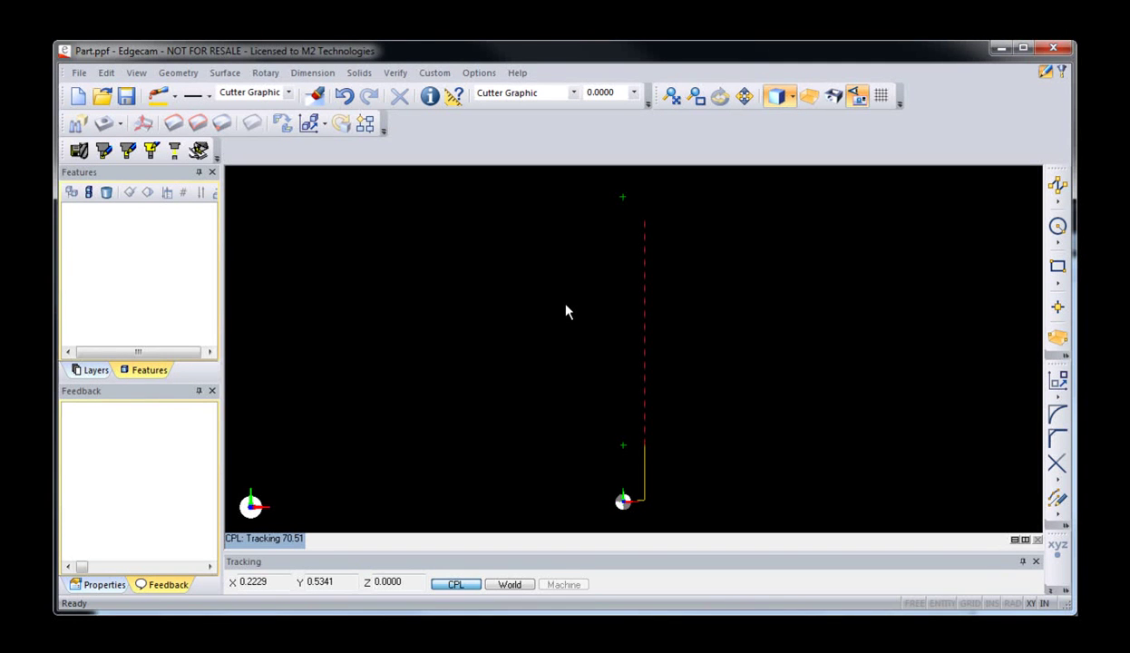
click(103, 154)
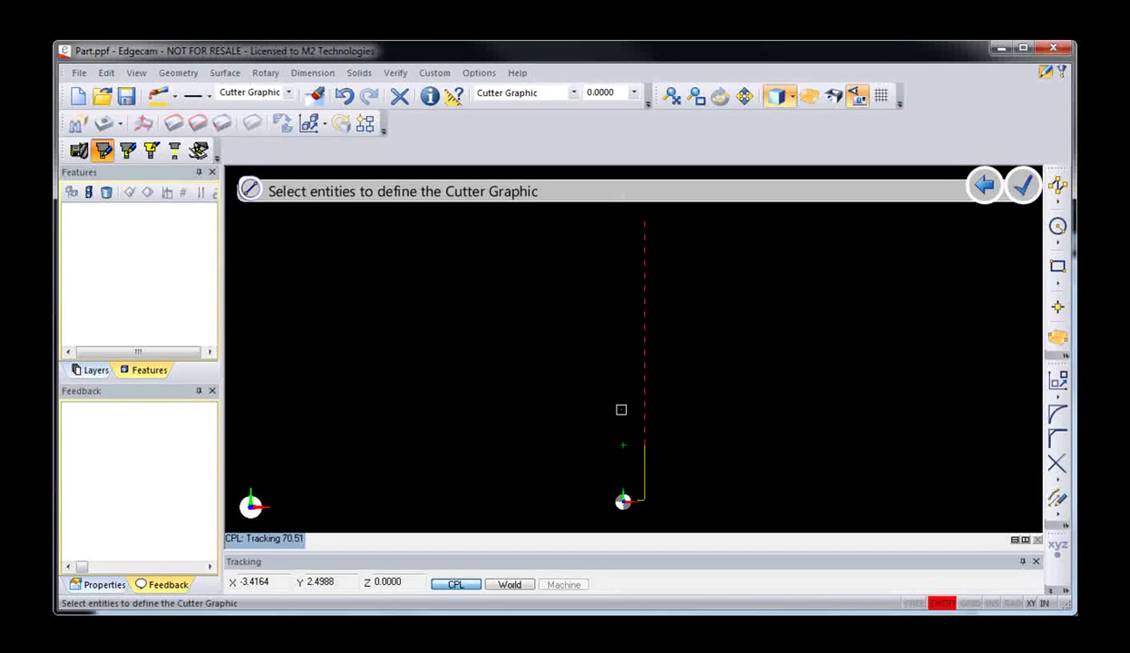
click(649, 457)
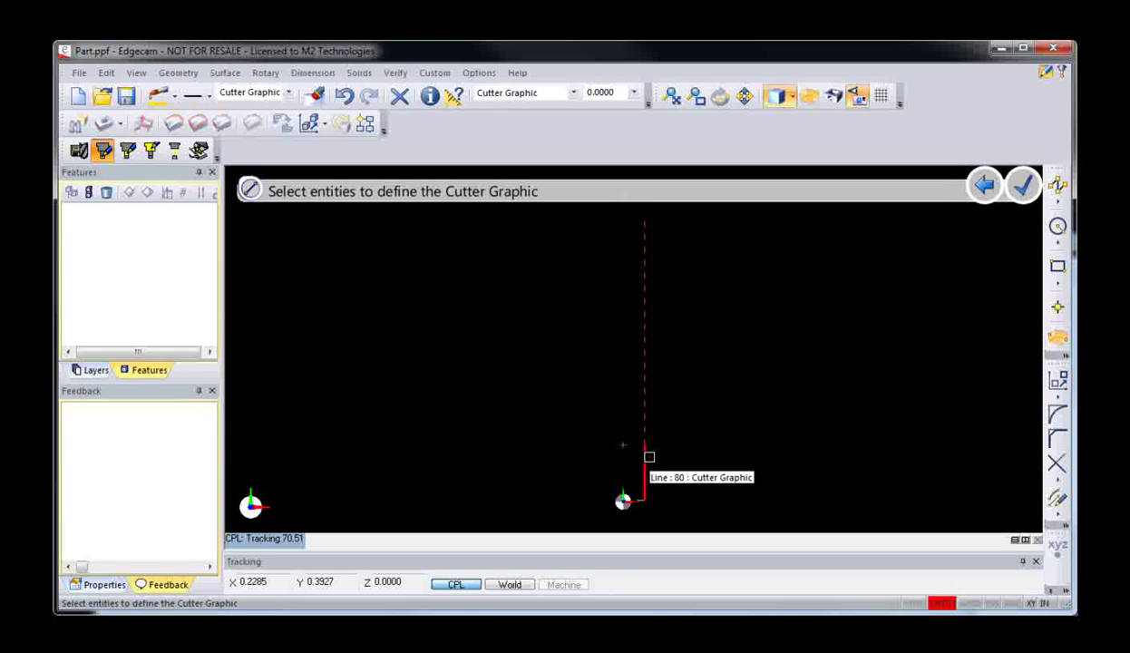
click(649, 457)
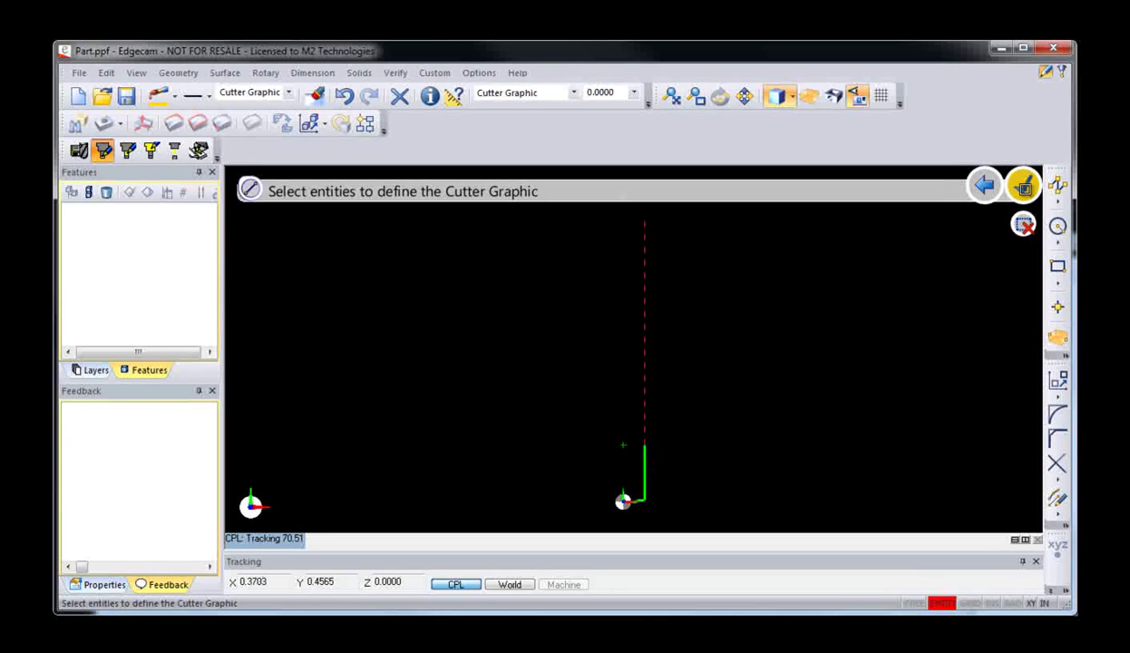
click(1008, 190)
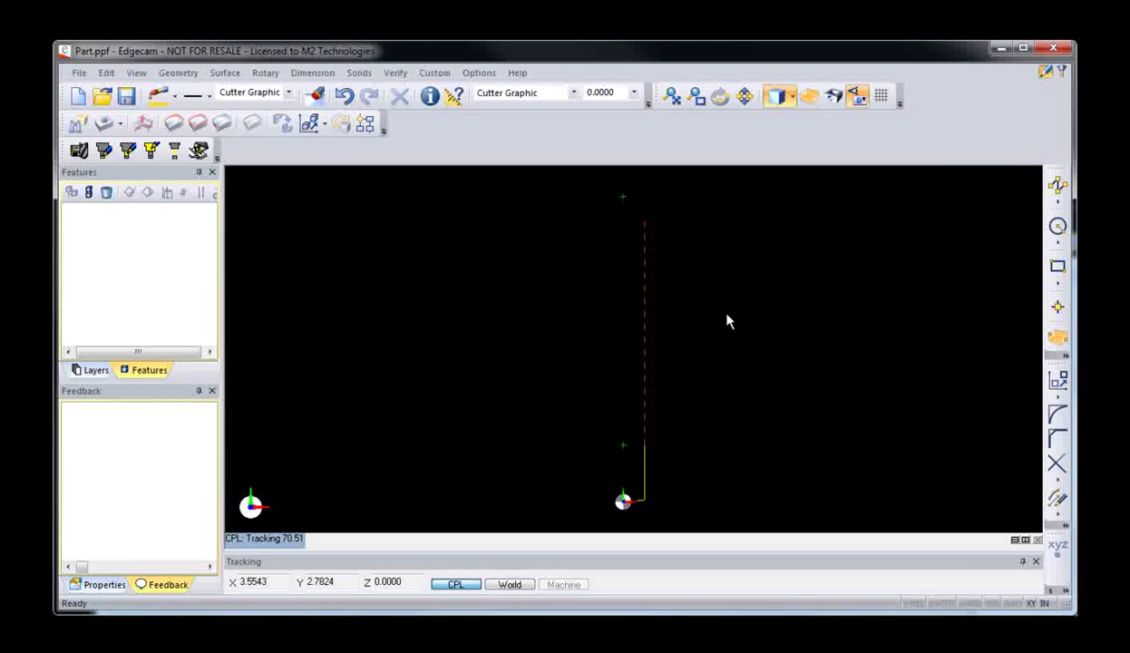
- Assign the long vertical line as the shank graphic
click(127, 151)
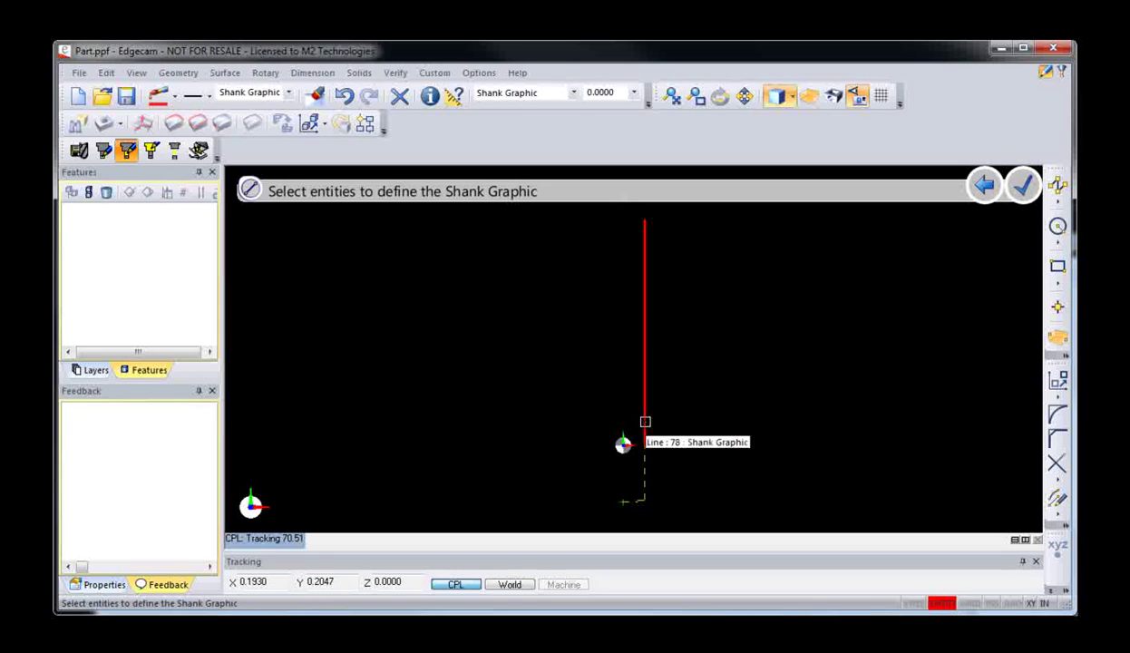
click(645, 422)
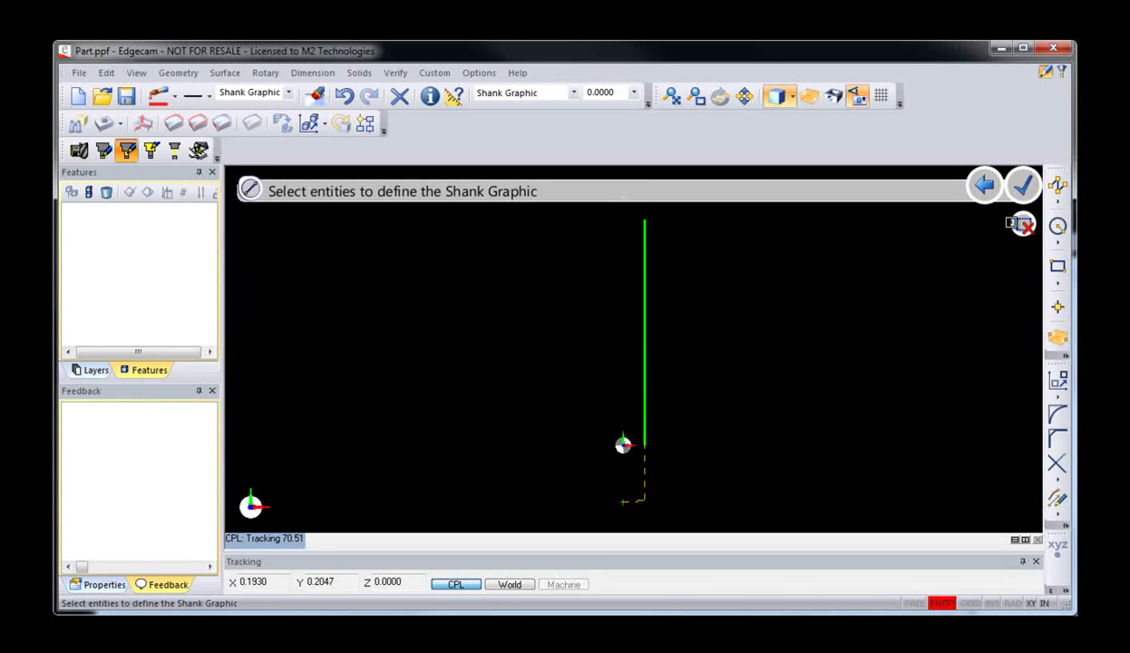
click(1022, 185)
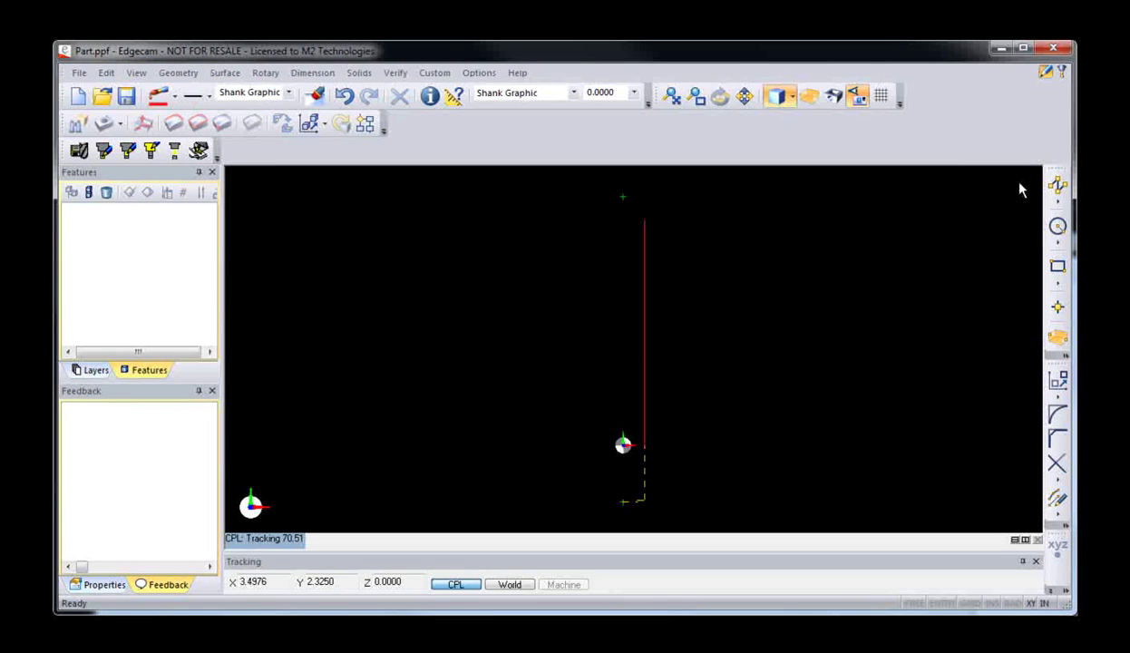
- Save the tooling graphic as Corner Round - 0.010.csv in the mill folder, with the holder graphic cleared
click(79, 150)
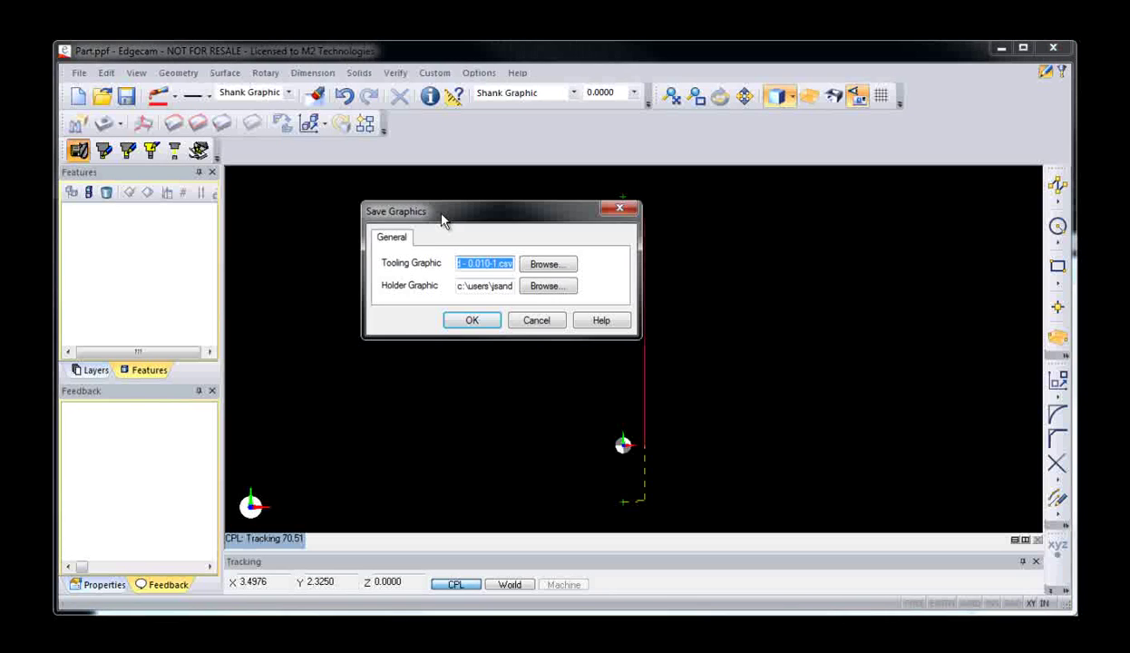
click(550, 269)
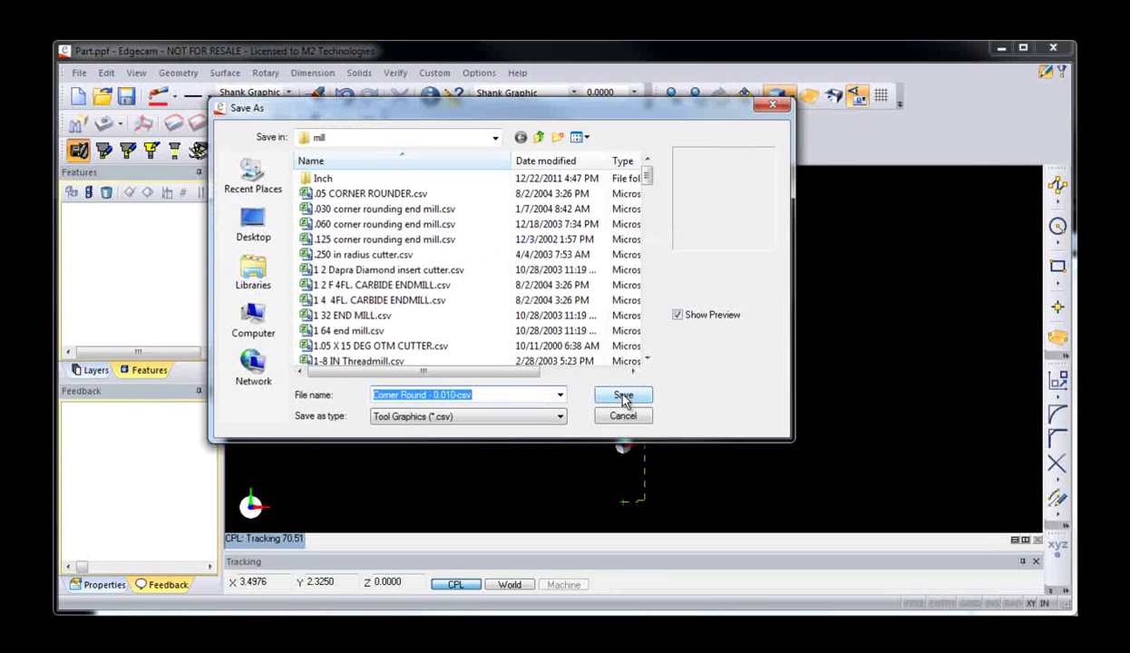
click(623, 398)
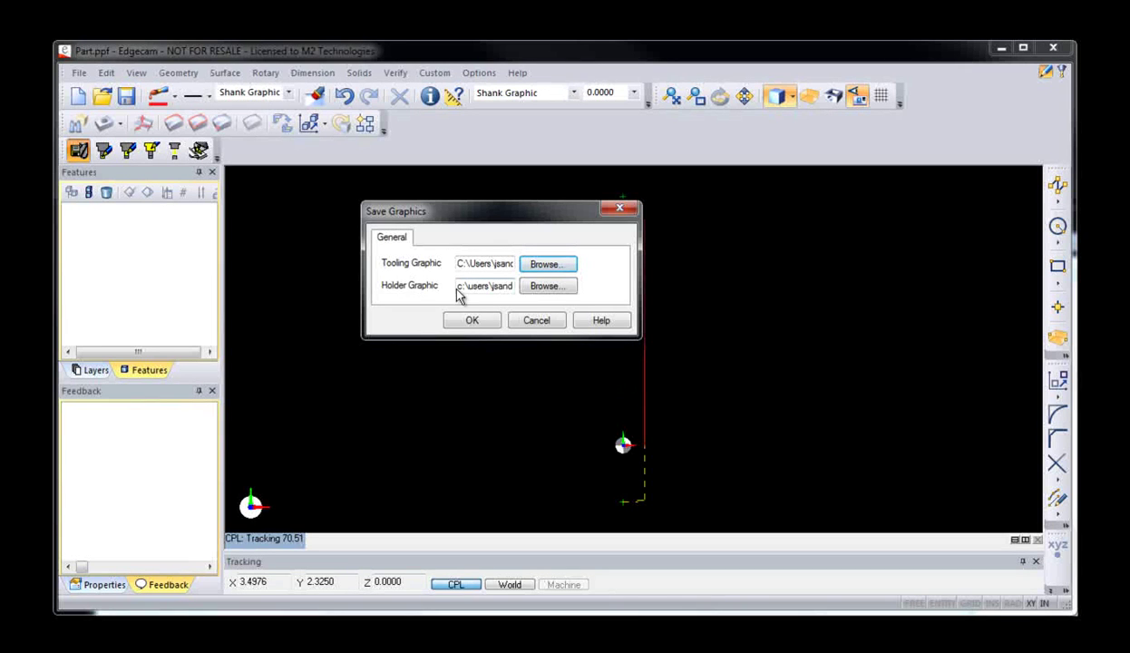
double_click(460, 287)
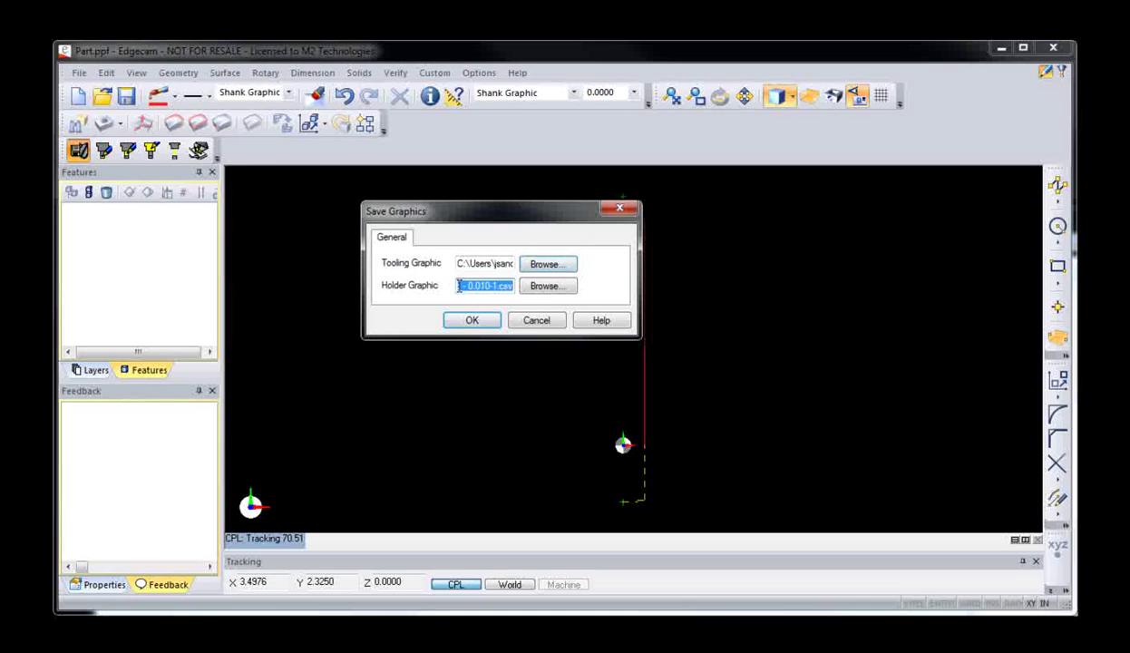
key(Delete)
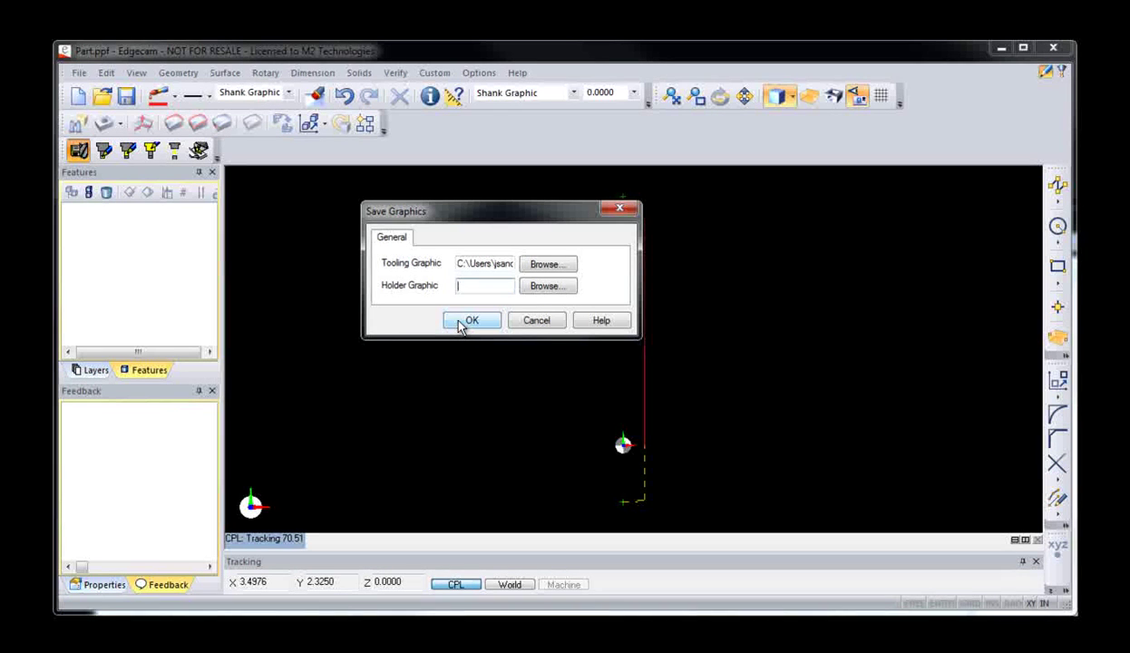
- Confirm the graphics save and exit Edgecam through the File menu
click(464, 322)
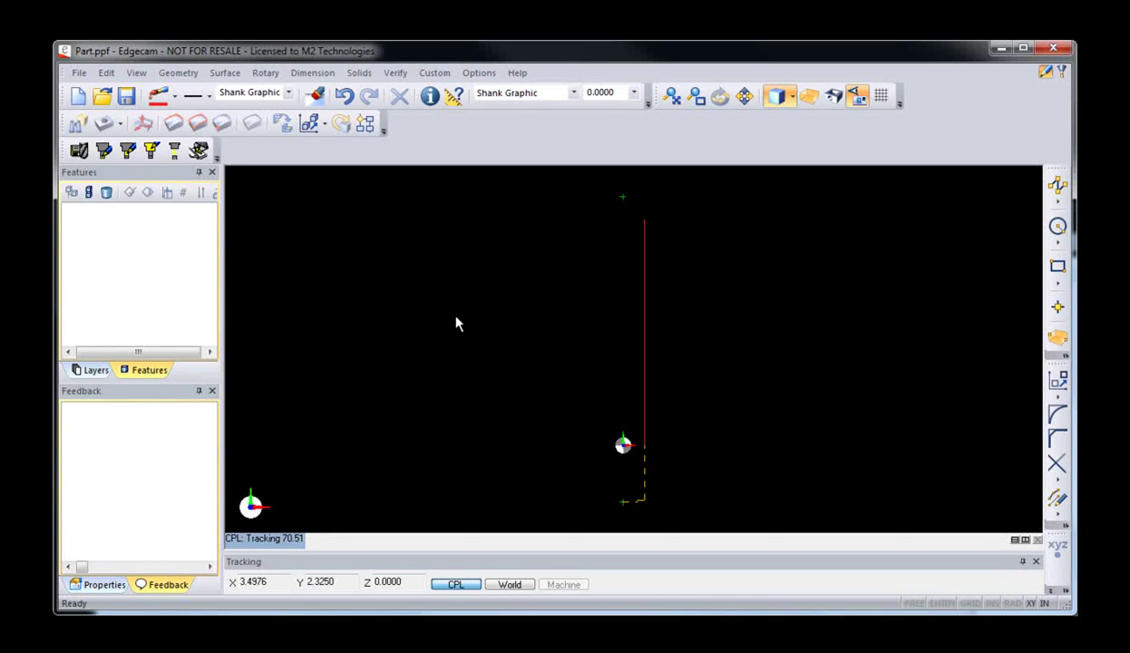
click(79, 72)
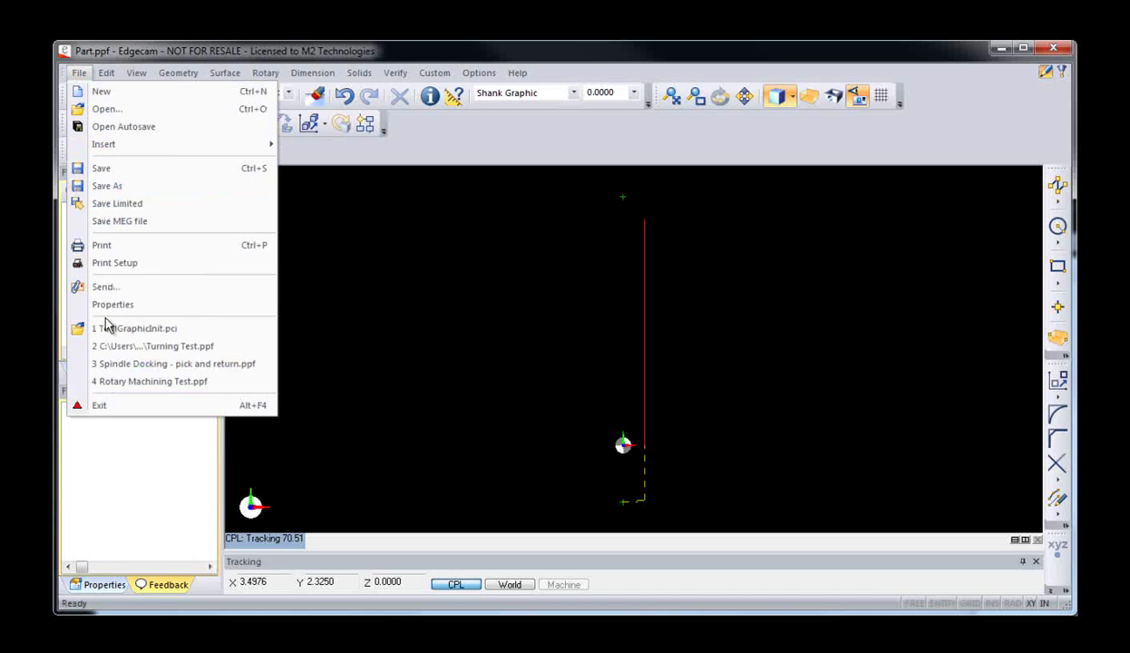
click(102, 406)
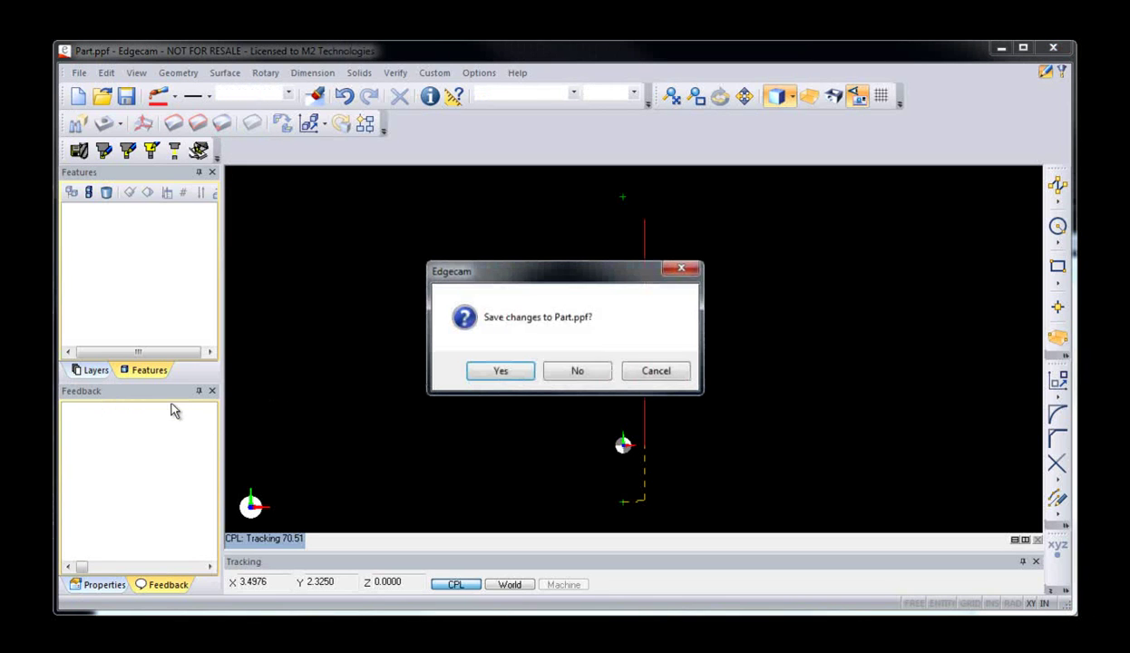